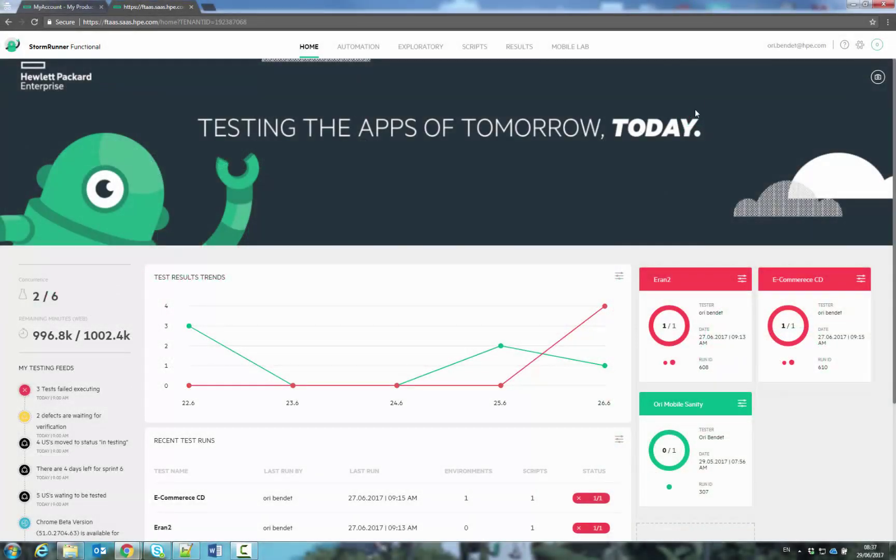
- Open the admin User Management page listing the account's 10 users
left_click(859, 47)
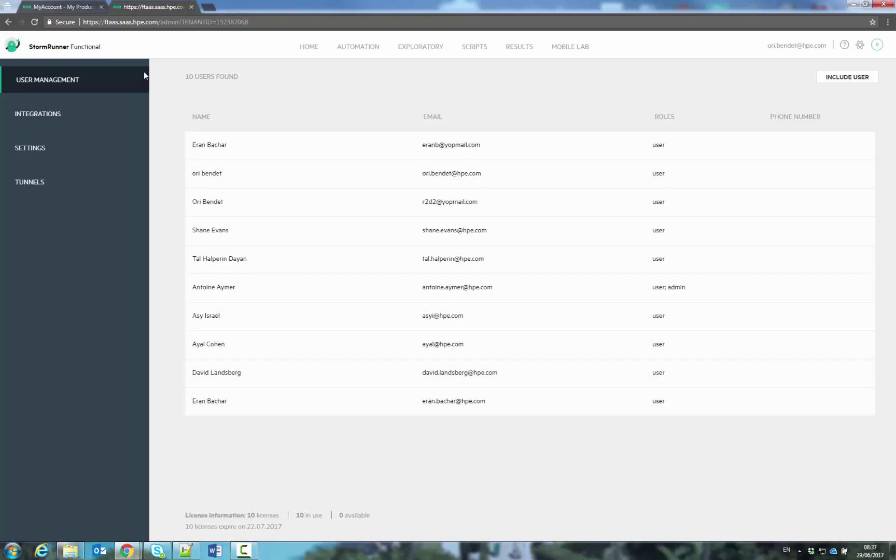
- Download the Windows tunnel package from the Tunnels page and open its Tunnel folder
left_click(37, 183)
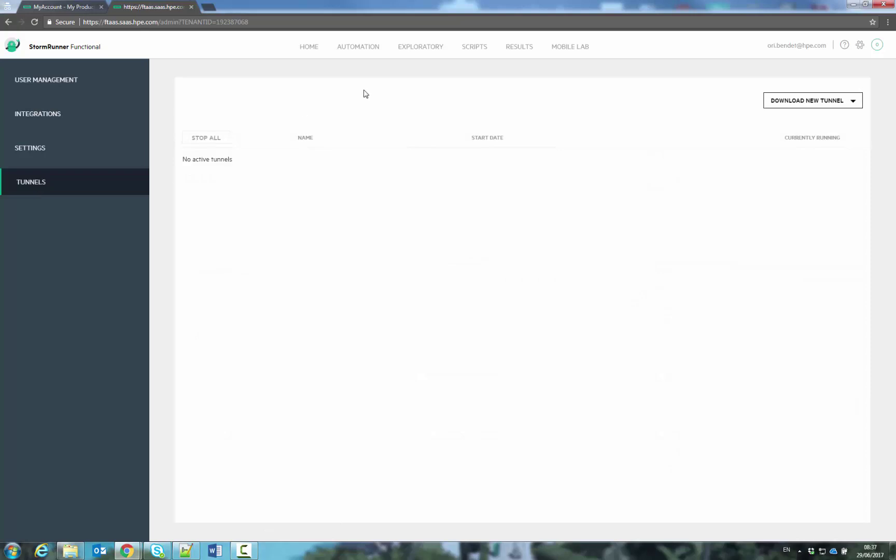
left_click(800, 104)
left_click(70, 551)
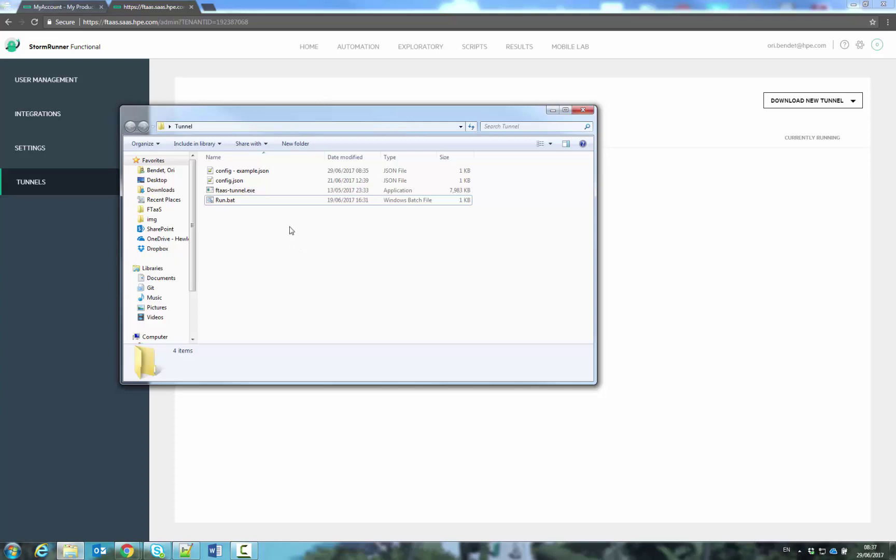
- Open 'config - example.json' (Demo Tunnel) in Notepad++ for review
left_click(260, 172)
right_click(261, 173)
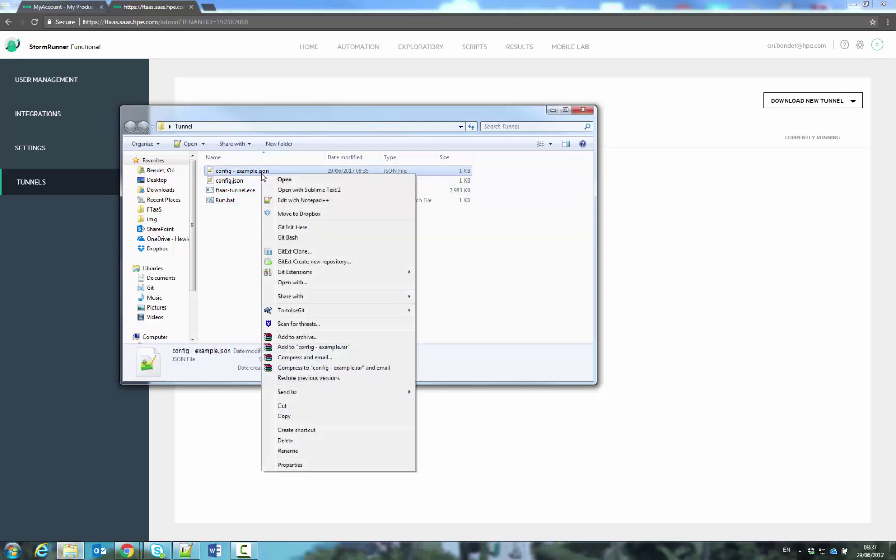
left_click(294, 199)
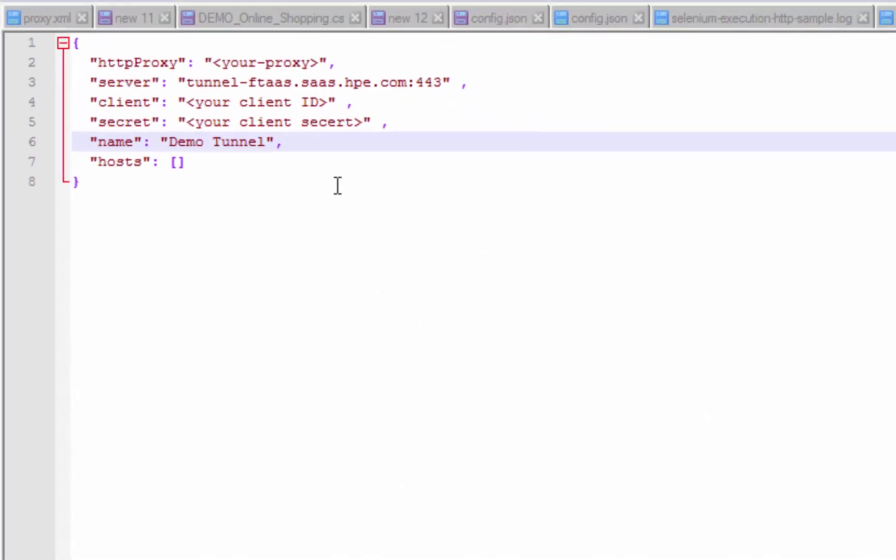
- Return to the Tunnel folder window and open a command prompt there
key("alt+Tab")
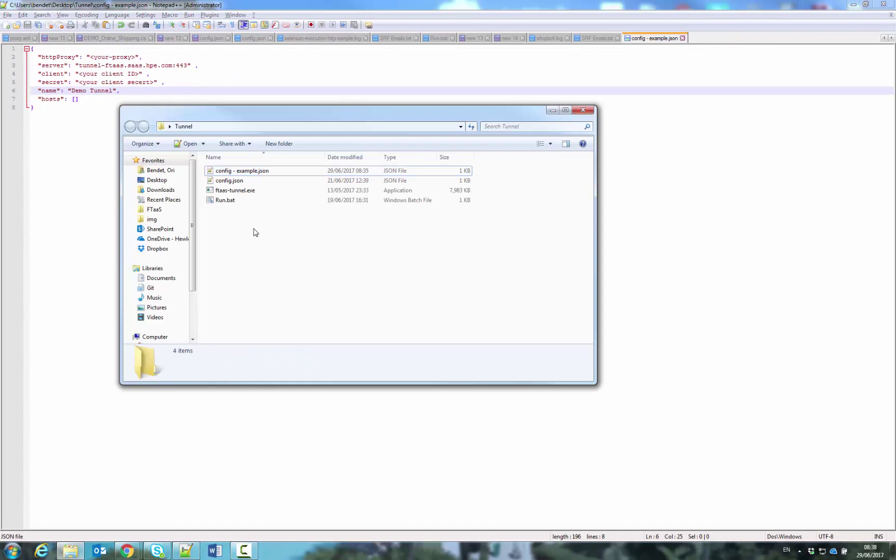
right_click(254, 232, "shift")
left_click(308, 281)
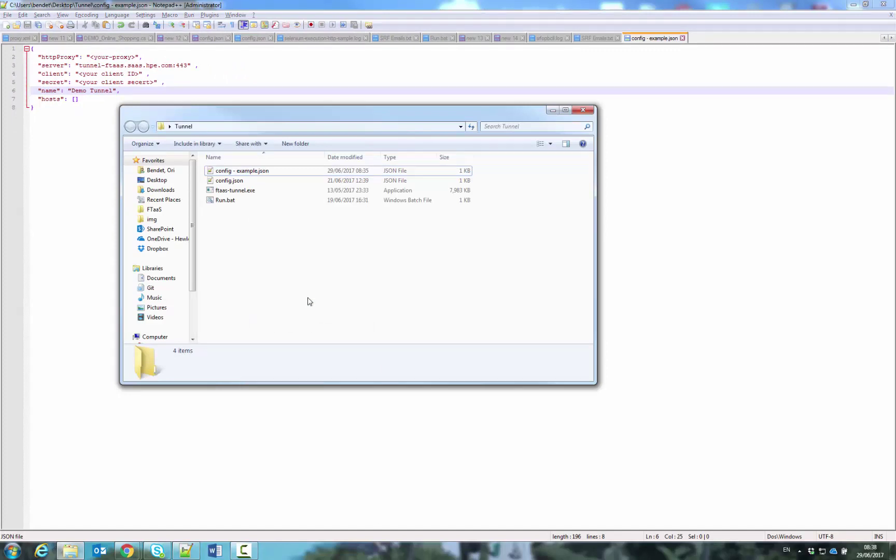
type("ftaas-tunnel -config=config.json")
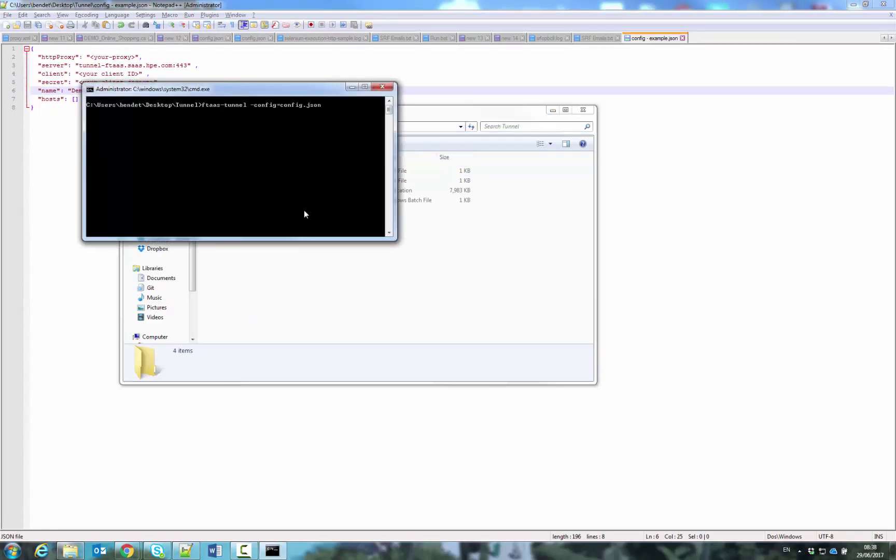
- Run ftaas-tunnel -config=config.json so Demo Tunnel comes online
key("Return")
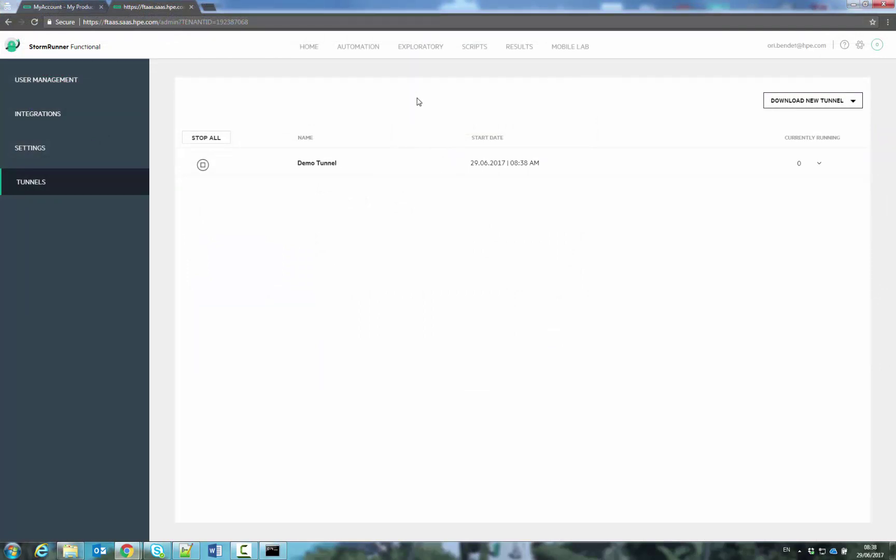
- Switch to the Exploratory page, which lists 104 tests
left_click(424, 48)
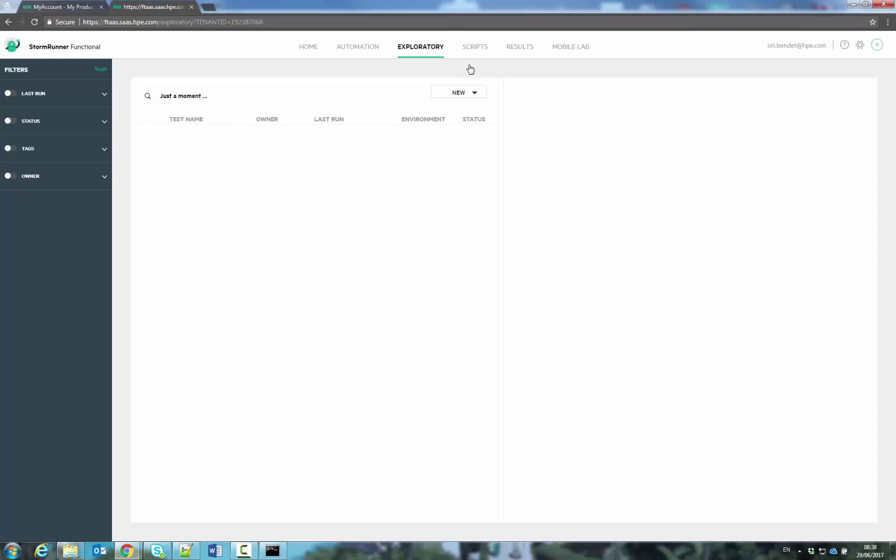
- Create a new web session named My Tunnel Session that uses Demo Tunnel
left_click(470, 93)
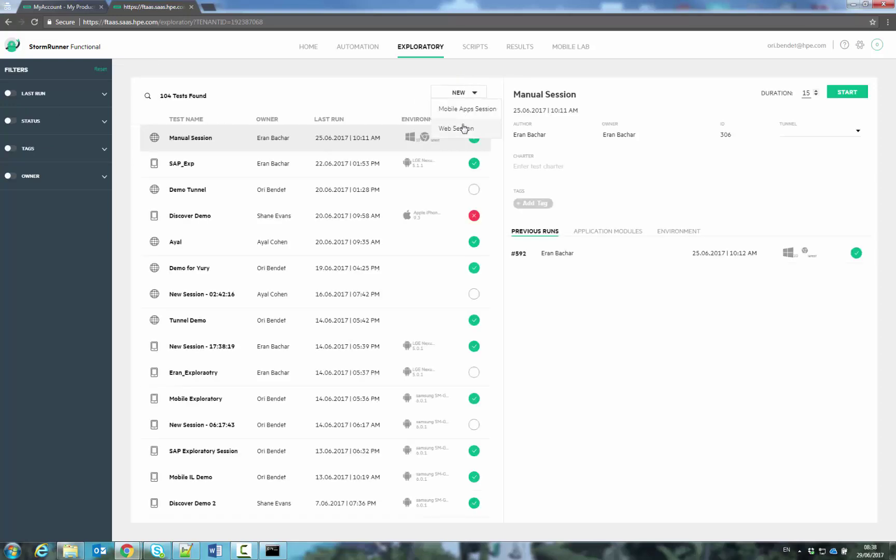
left_click(463, 128)
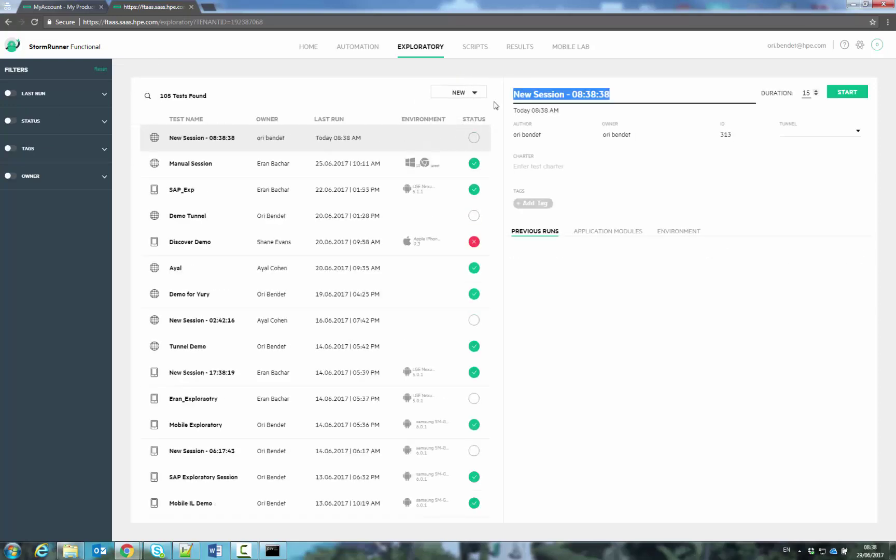
type("My Tunnel Session")
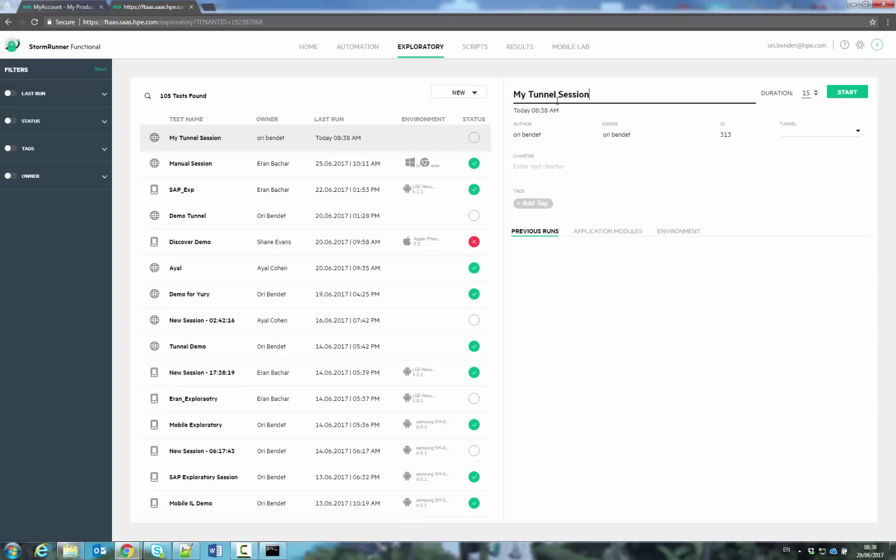
left_click(843, 132)
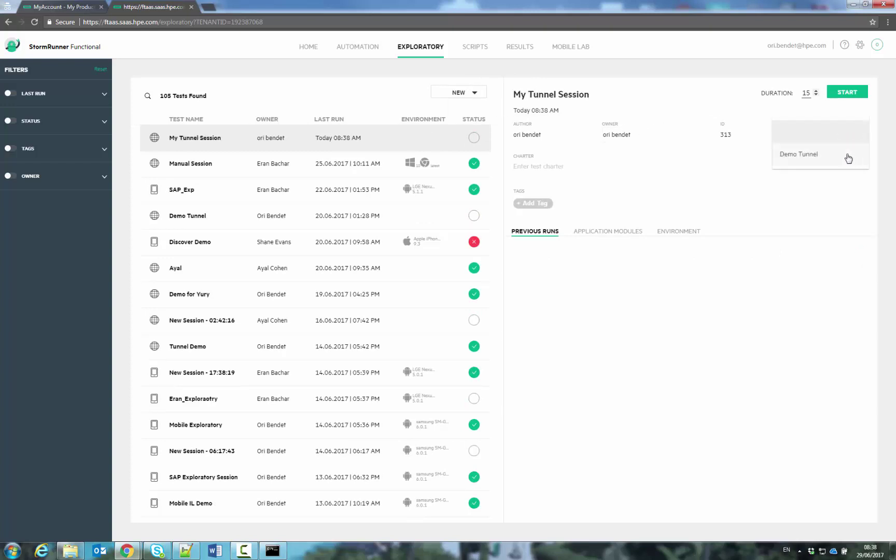
left_click(830, 160)
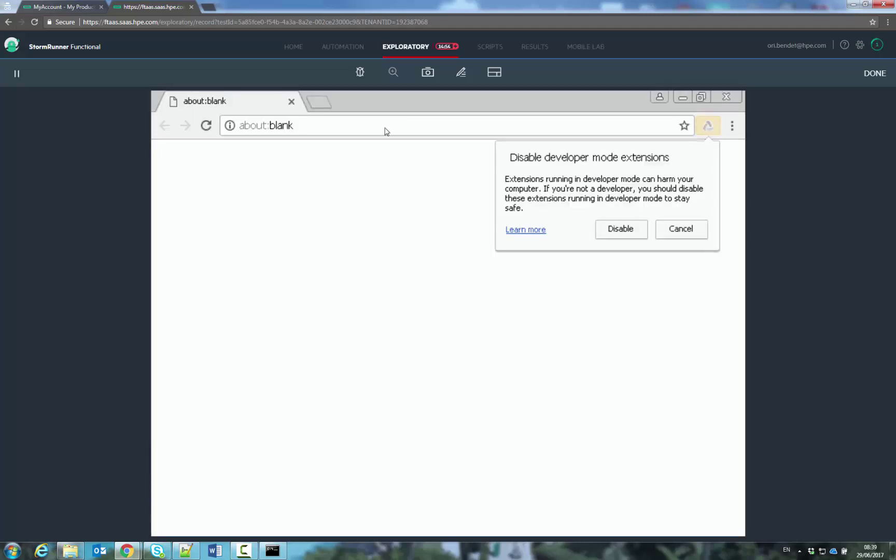
- Load home.hpe.com in the session browser and dismiss the developer extensions warning
left_click(384, 127)
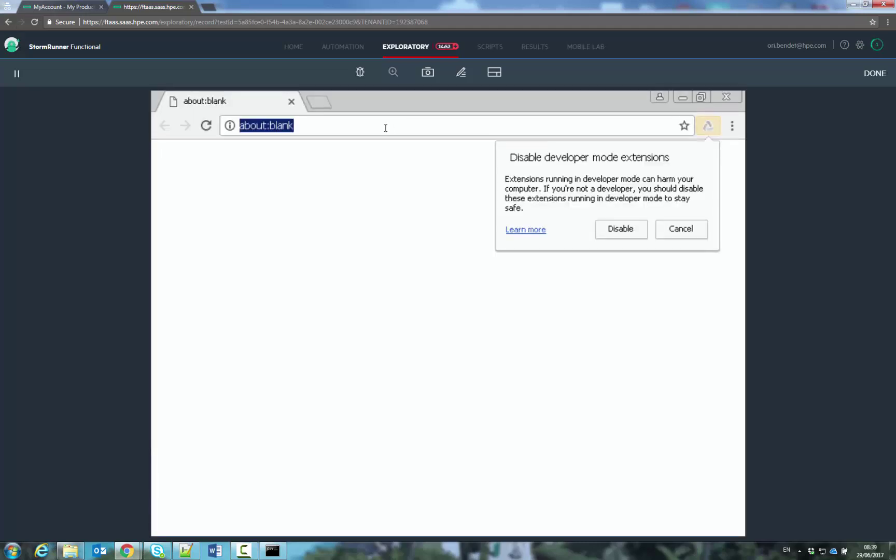
type("home.")
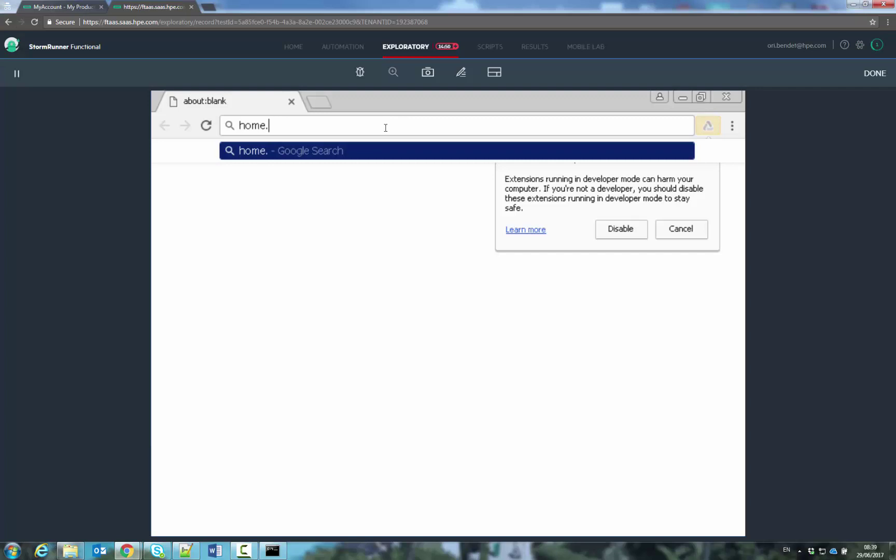
type("hpe.com")
key("Return")
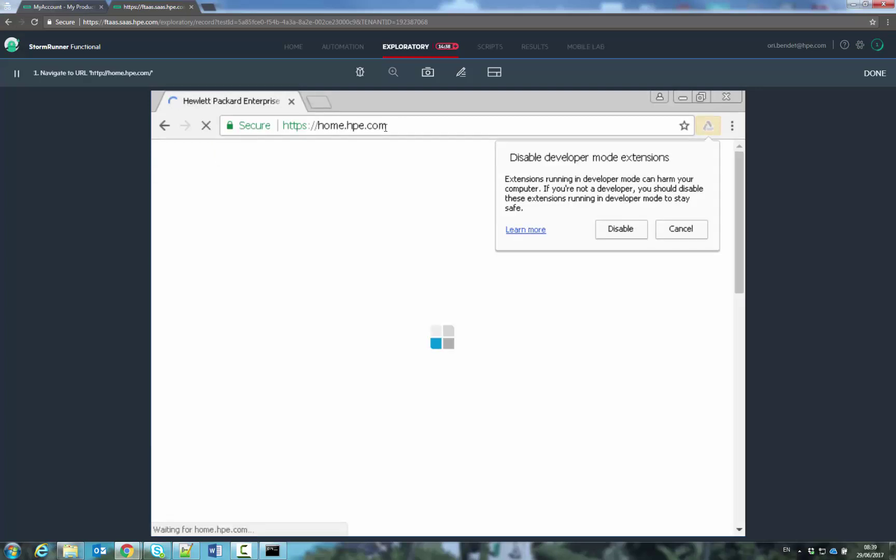
left_click(681, 229)
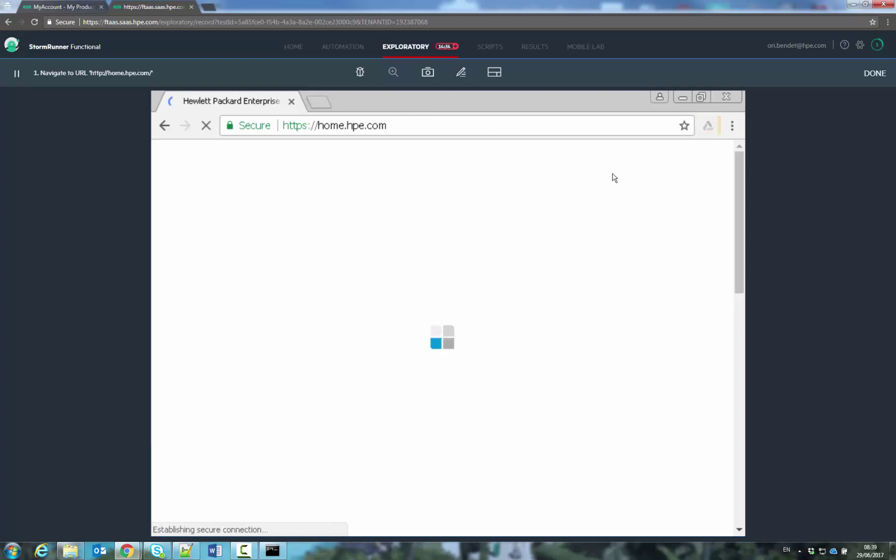